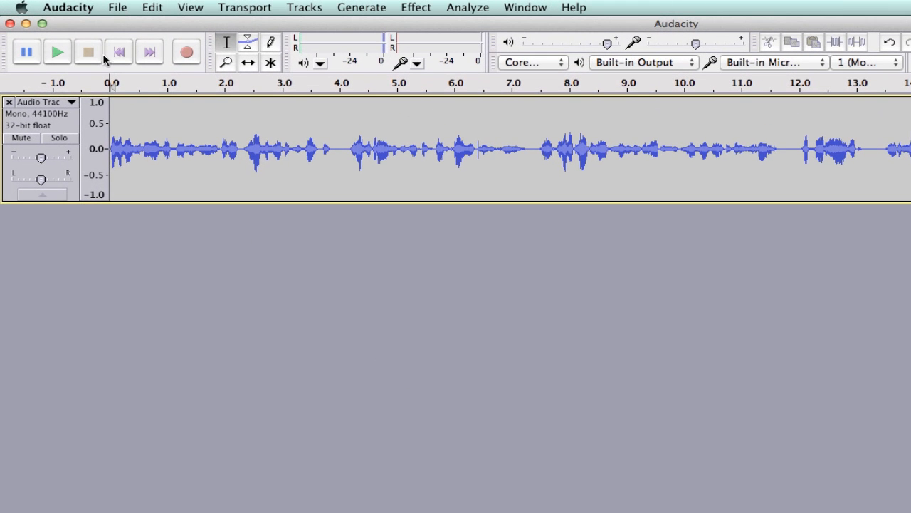
# Import the audio file Roots Rock.wav from the Desktop, choosing to copy it into the project.
pyautogui.click(117, 8)
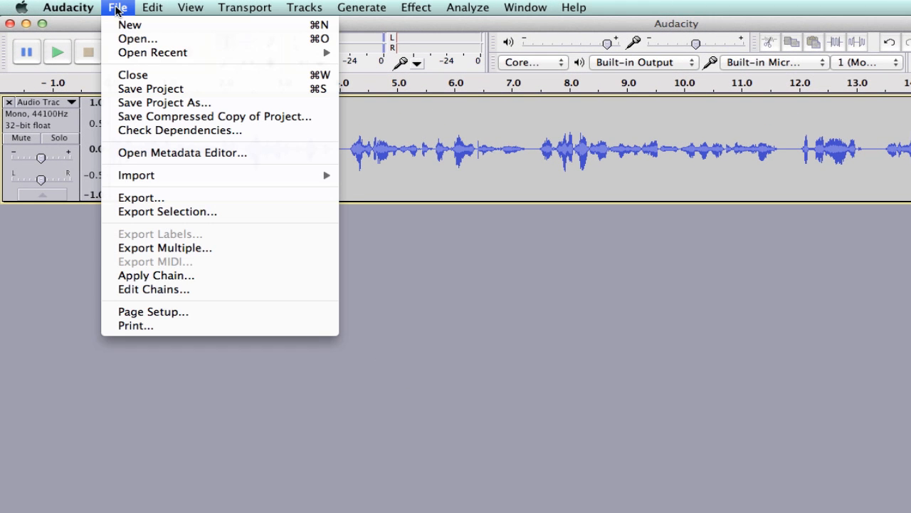
pyautogui.moveTo(178, 177)
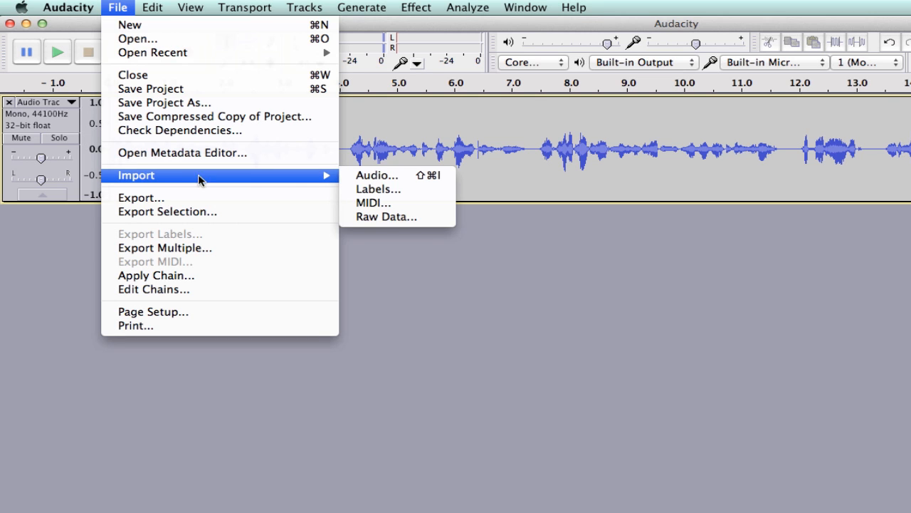
pyautogui.click(372, 177)
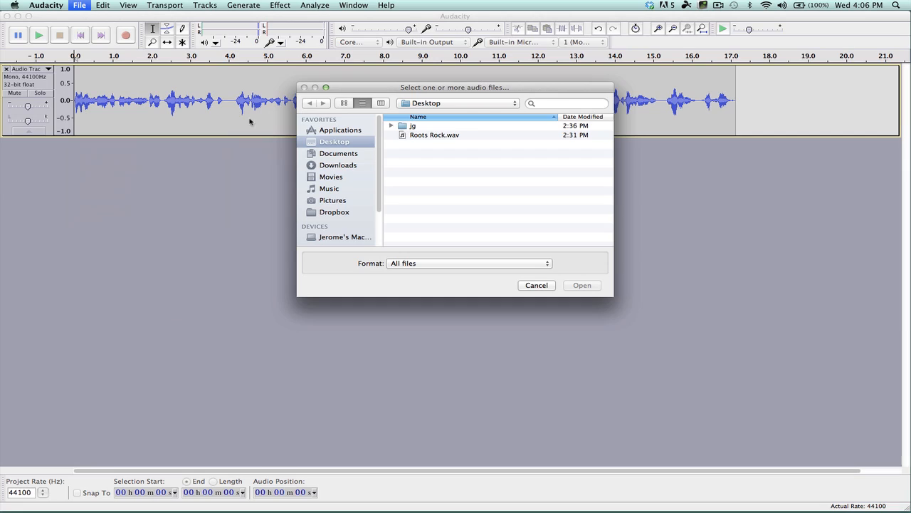
pyautogui.click(437, 137)
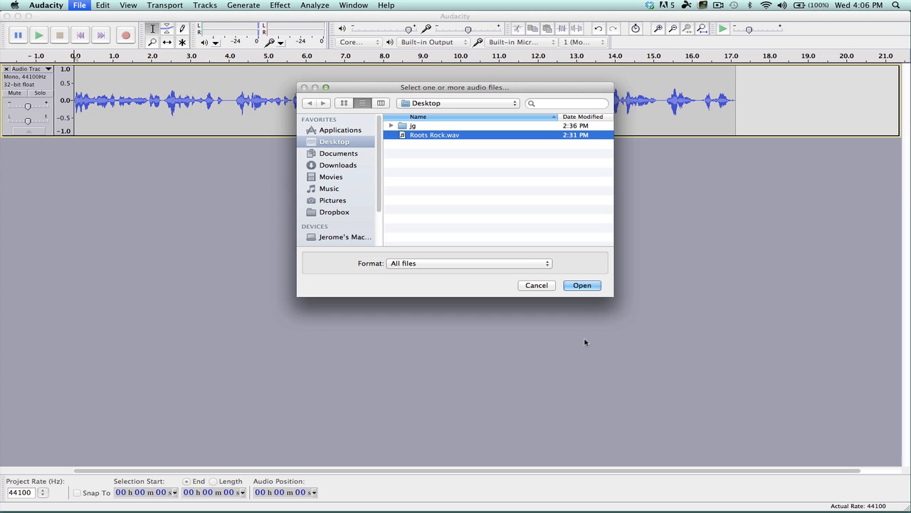
pyautogui.click(582, 285)
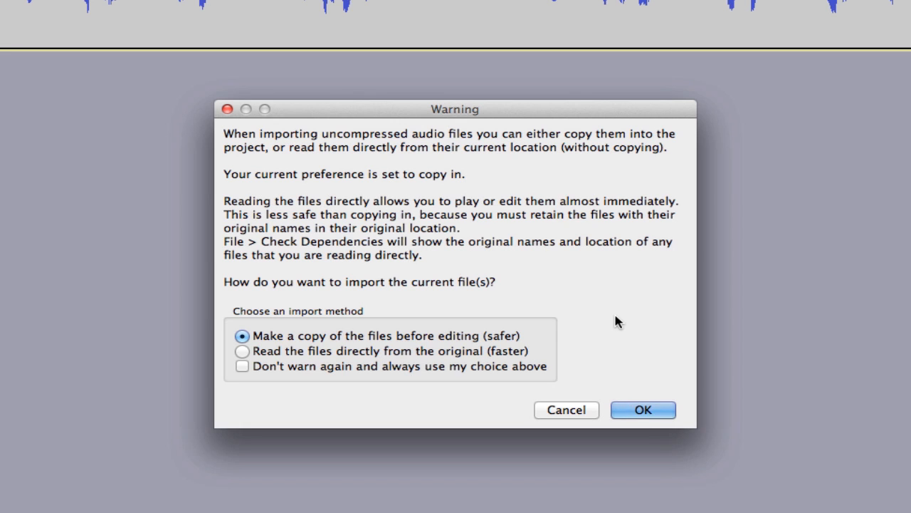
pyautogui.click(654, 412)
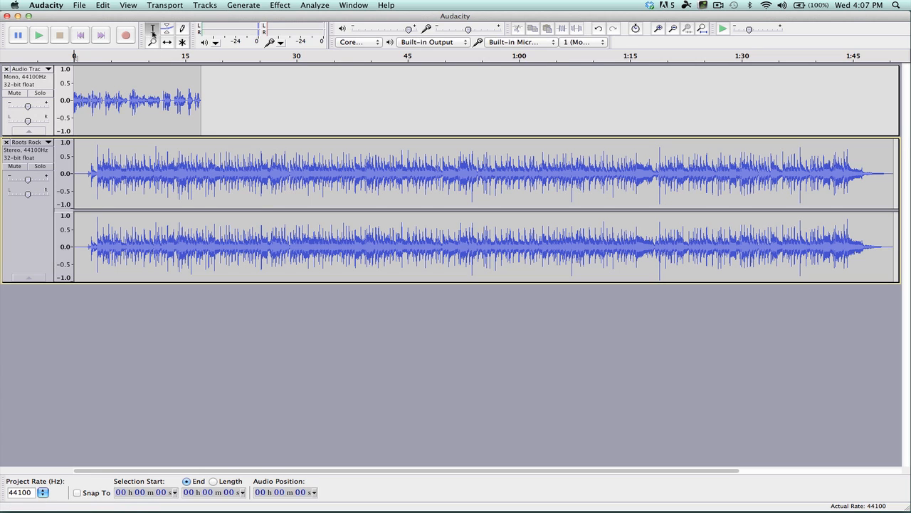
# Trim the music track by deleting its leading silence and everything after about 25 seconds.
pyautogui.moveTo(88, 174); pyautogui.dragTo(74, 175)
pyautogui.press('Delete')
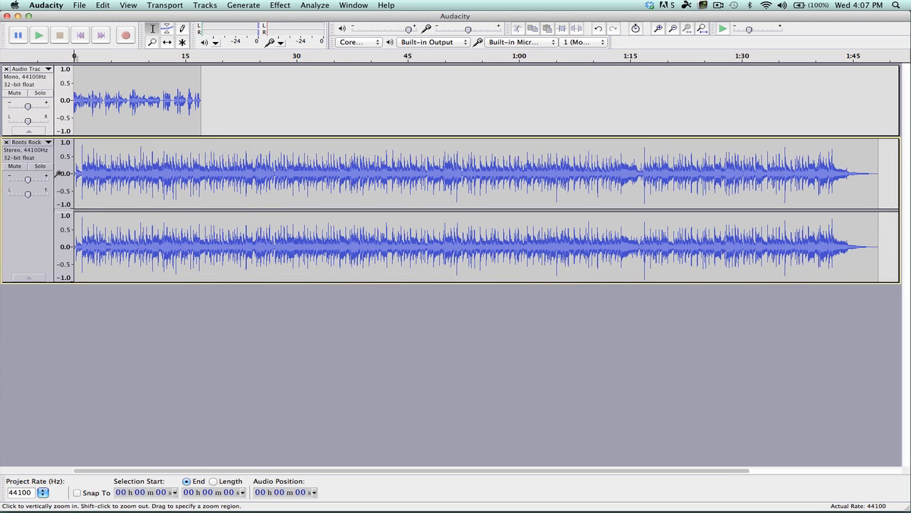
pyautogui.click(264, 168)
pyautogui.moveTo(264, 168); pyautogui.dragTo(891, 186)
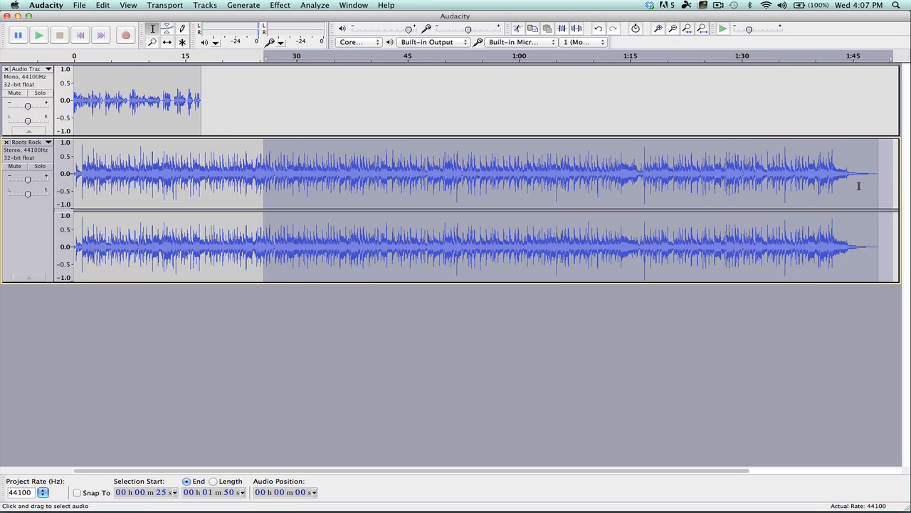
pyautogui.press('Delete')
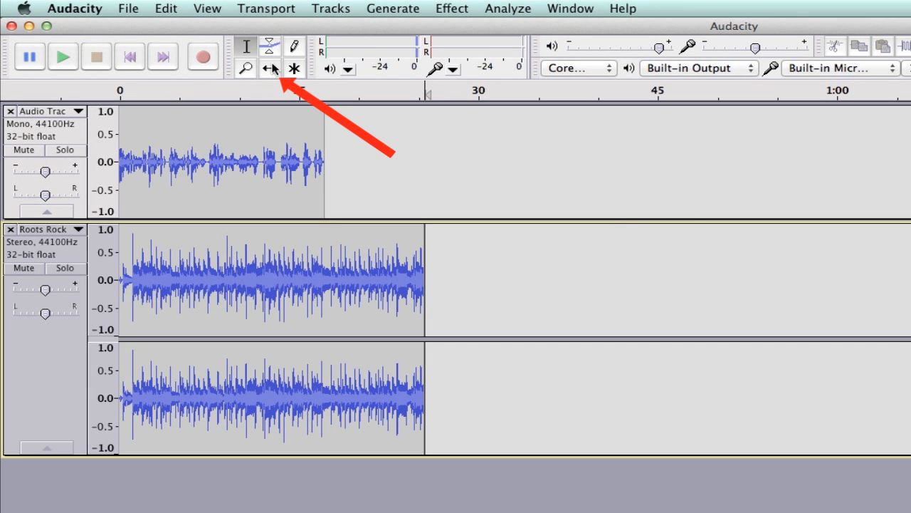
# Move the voice clip about 4 seconds later with the Time Shift tool and play the project from the beginning.
pyautogui.click(270, 69)
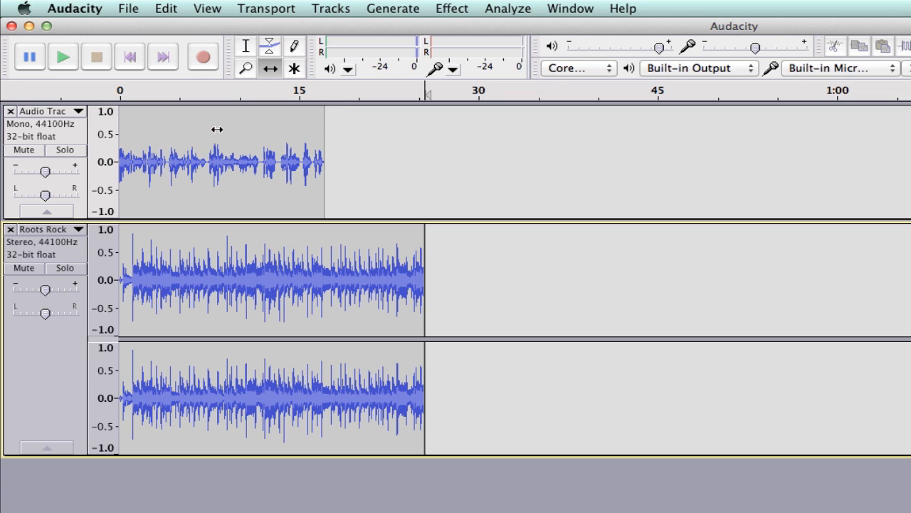
pyautogui.moveTo(217, 128); pyautogui.dragTo(263, 150)
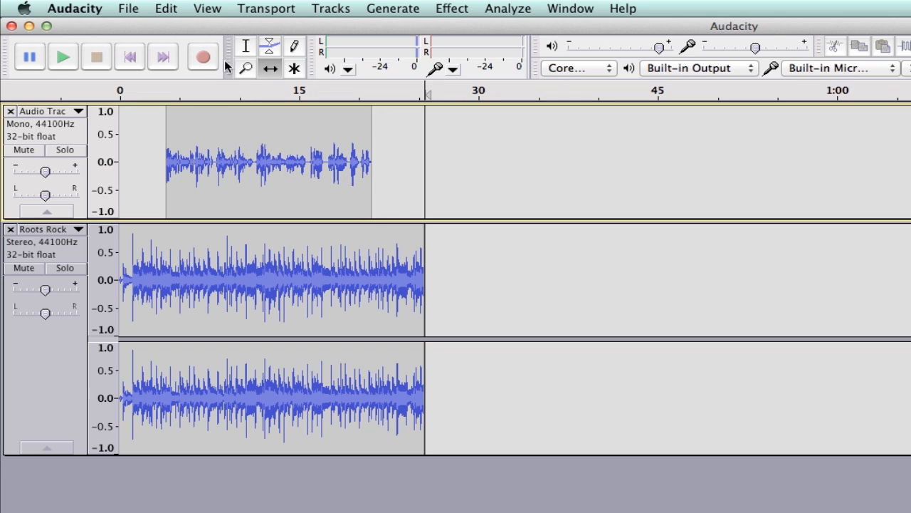
pyautogui.click(245, 47)
pyautogui.click(131, 59)
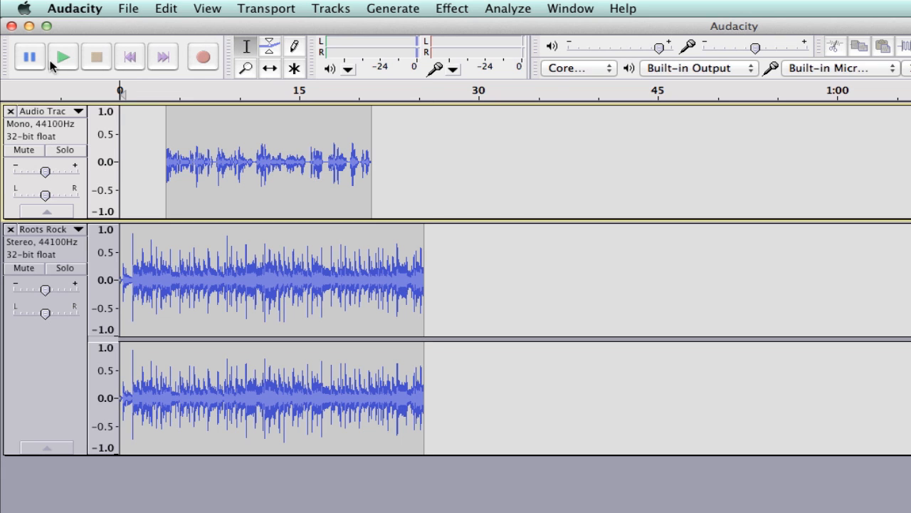
pyautogui.click(62, 59)
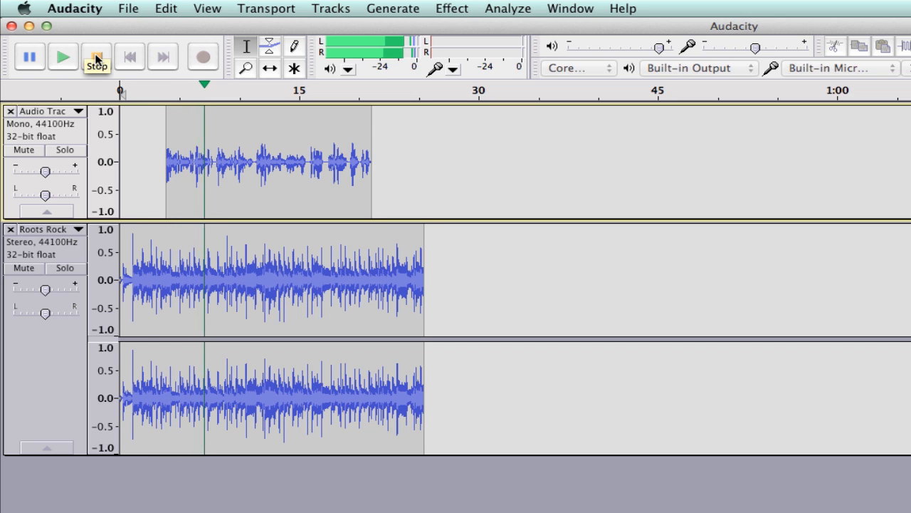
pyautogui.click(97, 57)
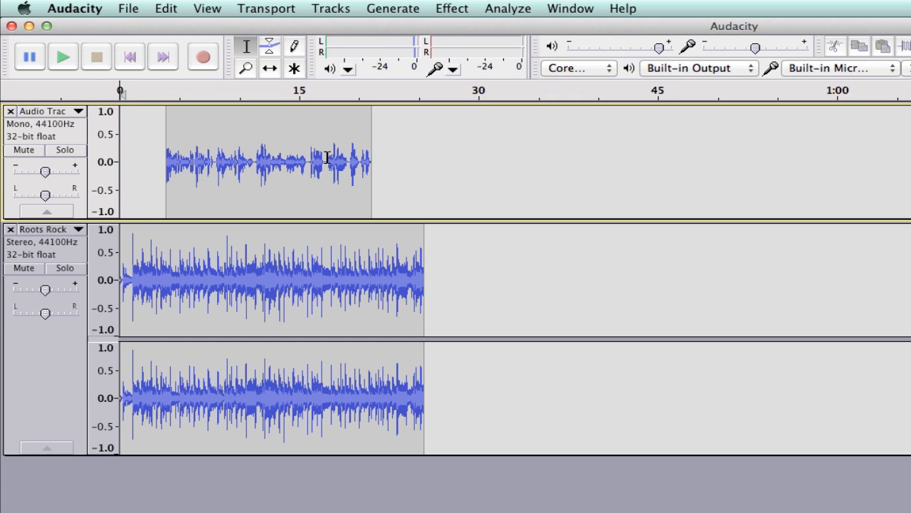
# Select the voice clip and apply Amplify with 6.9 dB amplification.
pyautogui.moveTo(391, 163); pyautogui.dragTo(156, 157)
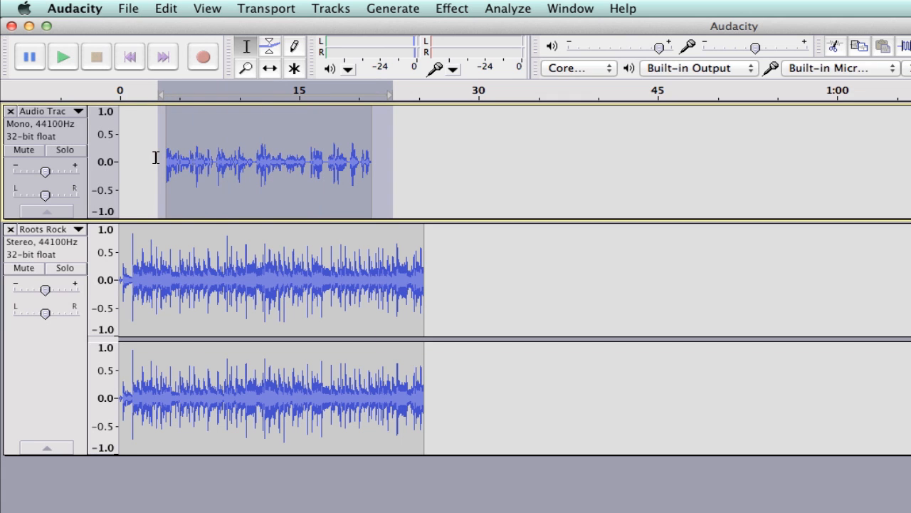
pyautogui.click(456, 9)
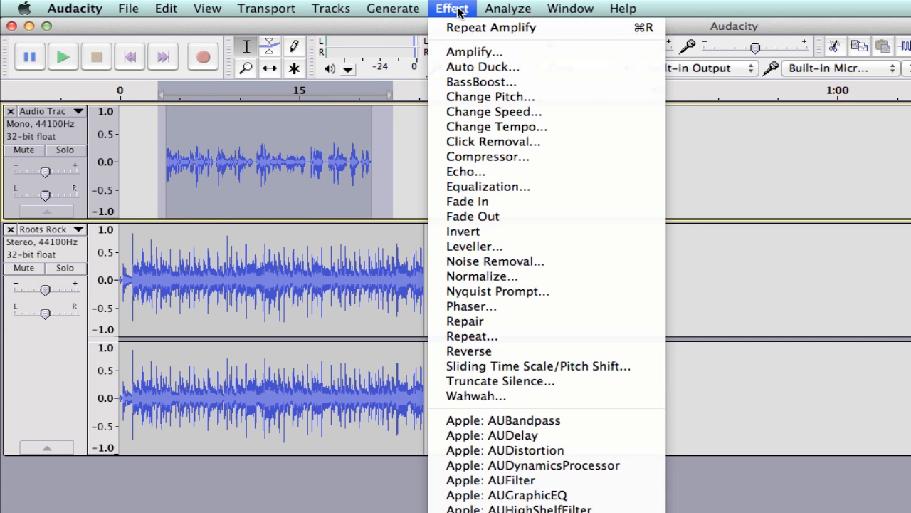
pyautogui.click(484, 52)
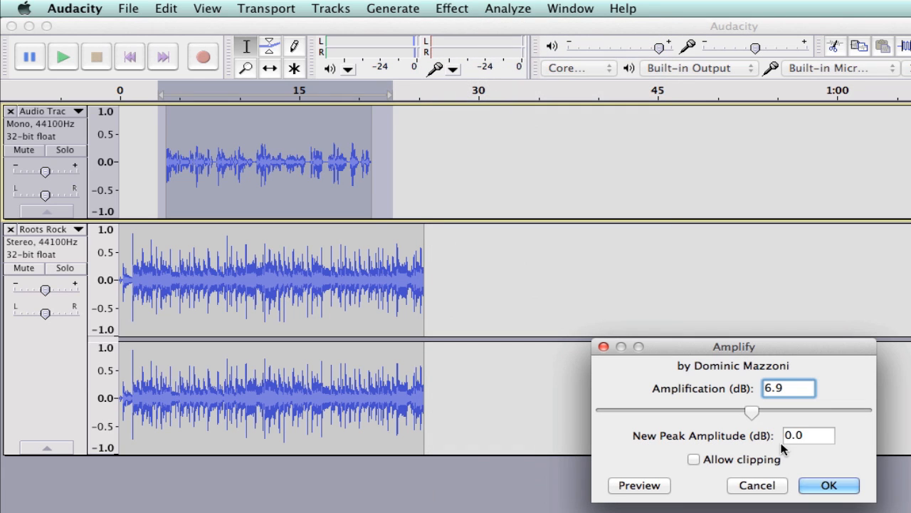
pyautogui.click(829, 486)
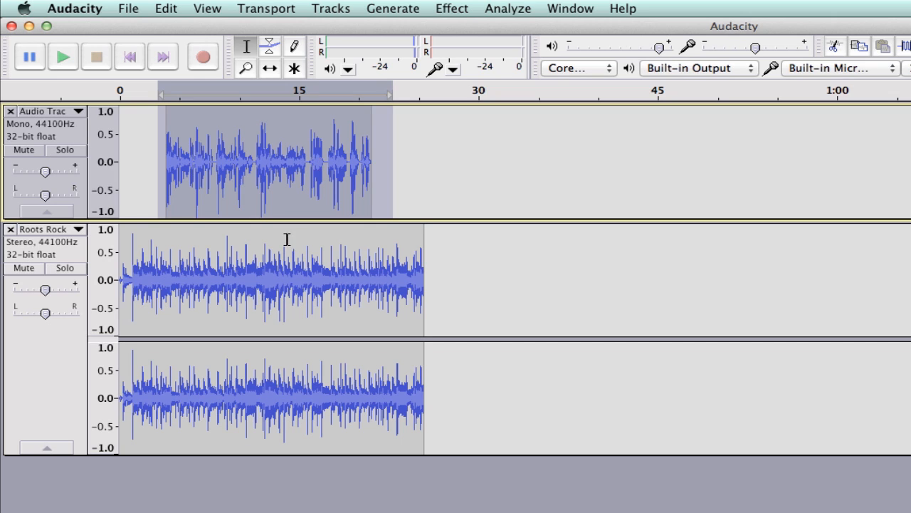
# With the Envelope tool, add points on the music track to lower its volume starting around 3 seconds.
pyautogui.click(269, 50)
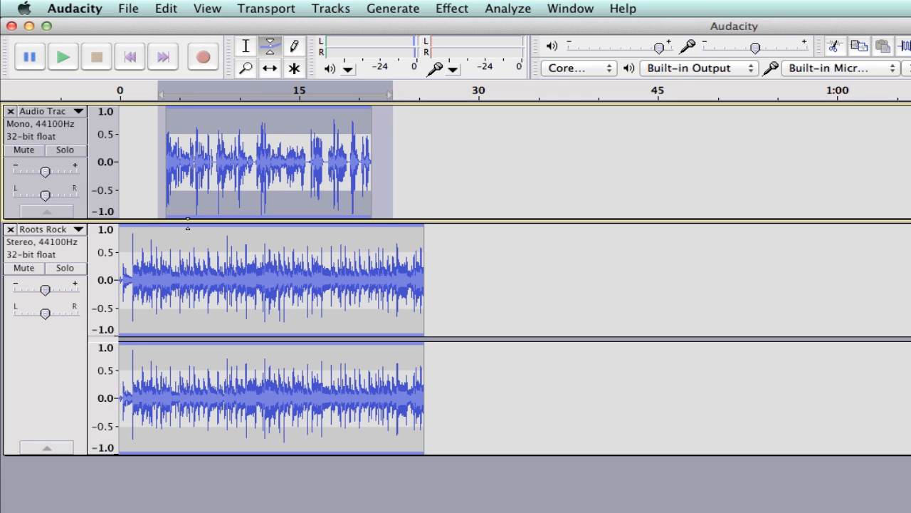
pyautogui.click(246, 46)
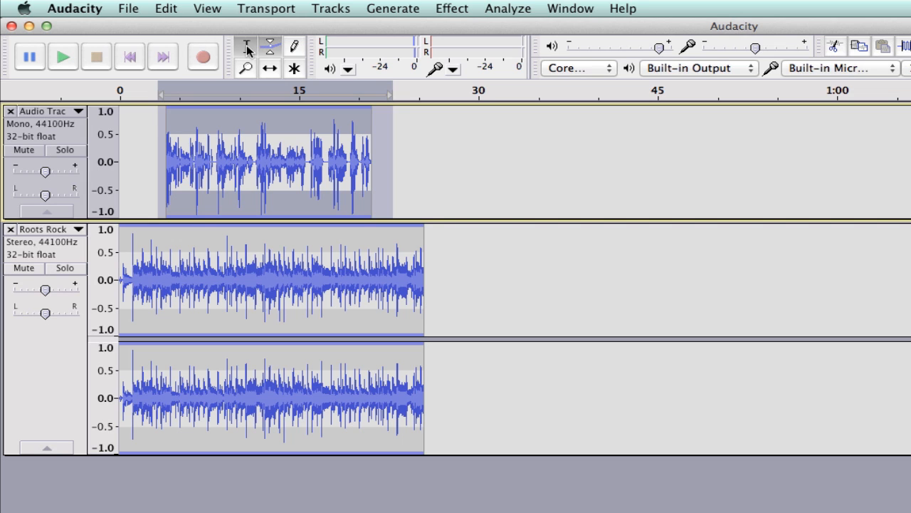
pyautogui.click(269, 48)
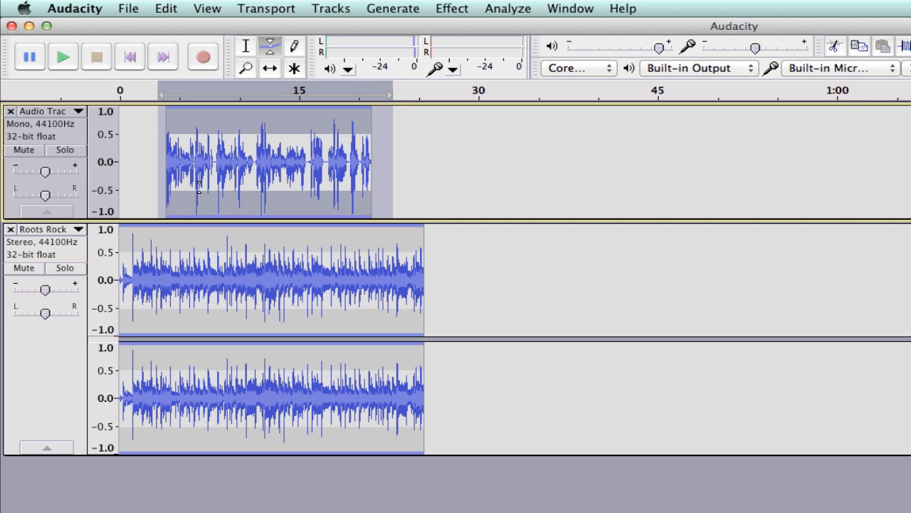
pyautogui.click(150, 225)
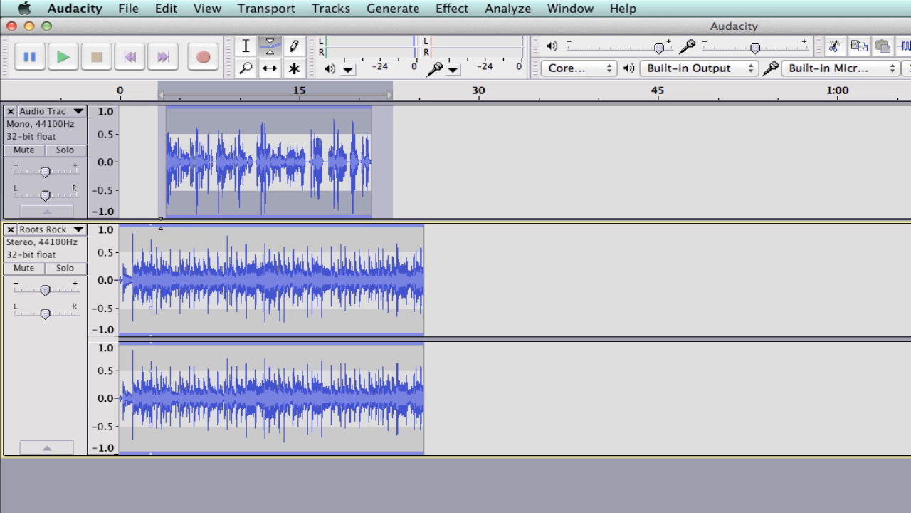
pyautogui.moveTo(162, 226); pyautogui.dragTo(170, 264)
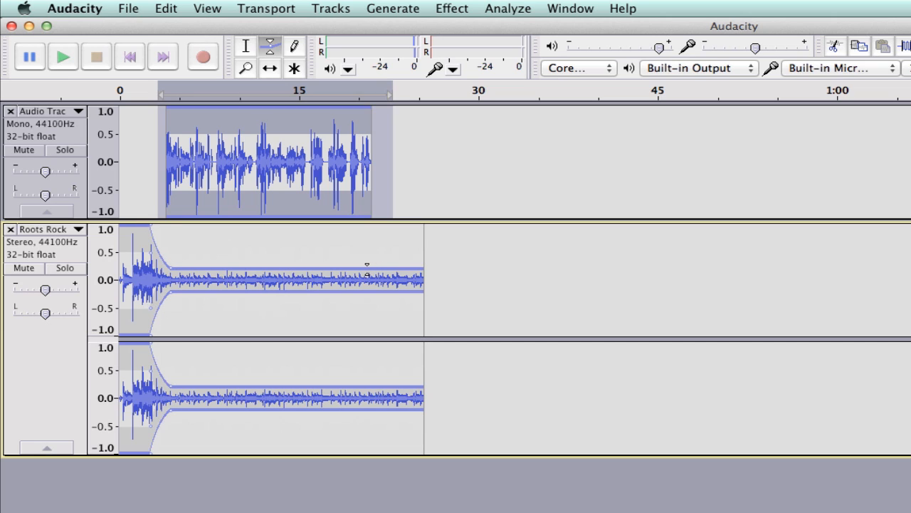
# Add envelope points to bring the music volume back up to full around 22 seconds.
pyautogui.click(367, 270)
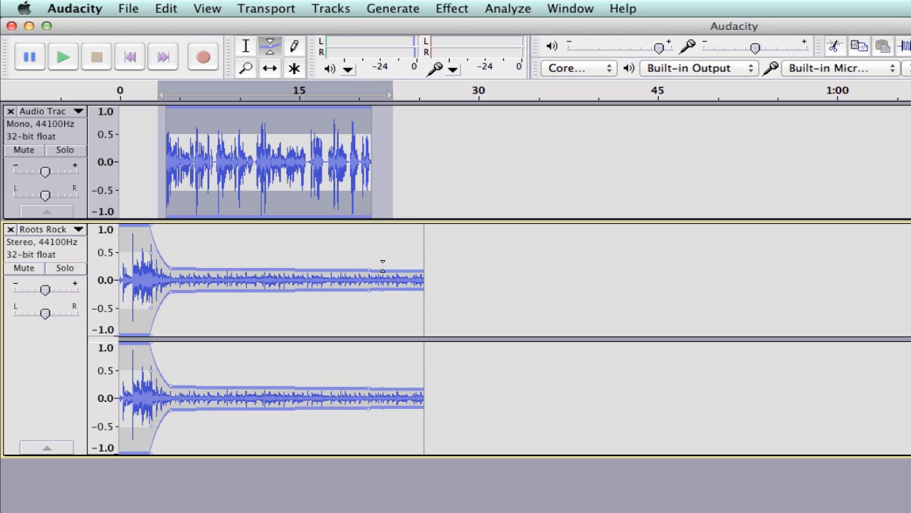
pyautogui.moveTo(383, 260); pyautogui.dragTo(386, 225)
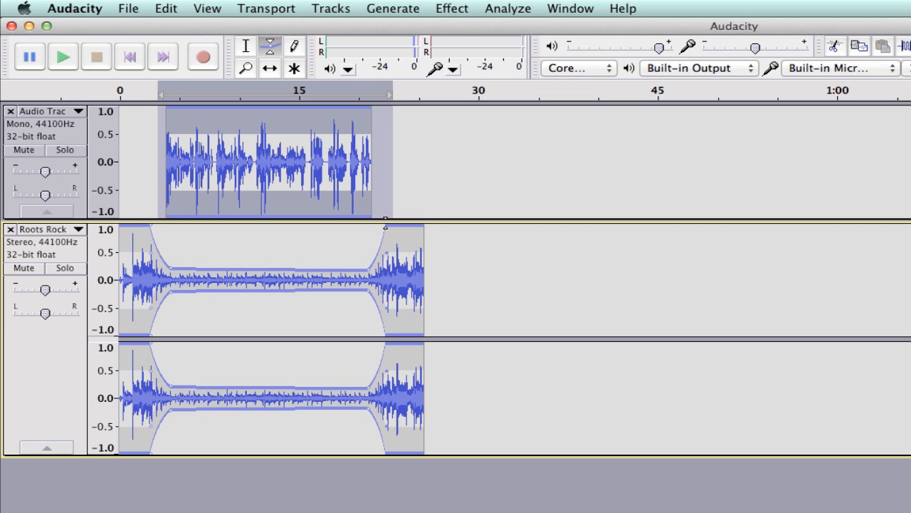
pyautogui.click(363, 268)
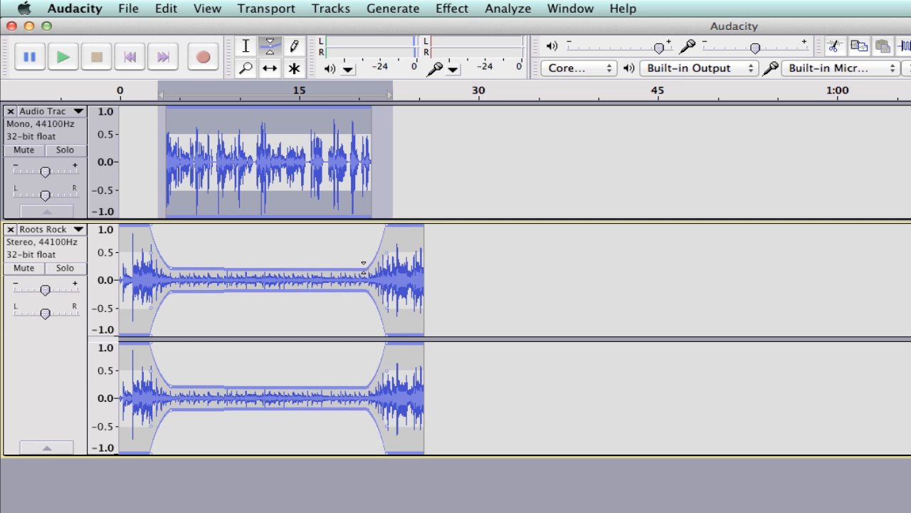
pyautogui.moveTo(364, 267); pyautogui.dragTo(356, 268)
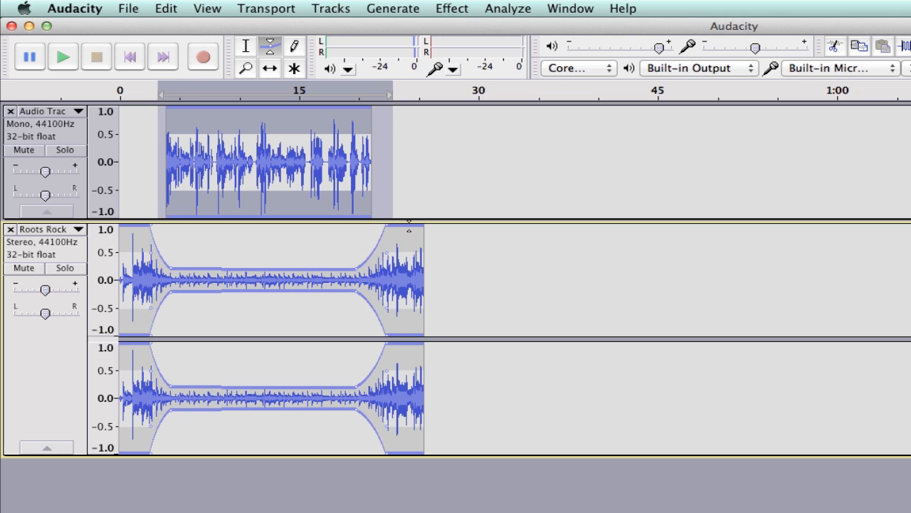
# Pull the envelope at the music track's end down so the music fades out to silence.
pyautogui.moveTo(424, 228); pyautogui.dragTo(427, 255)
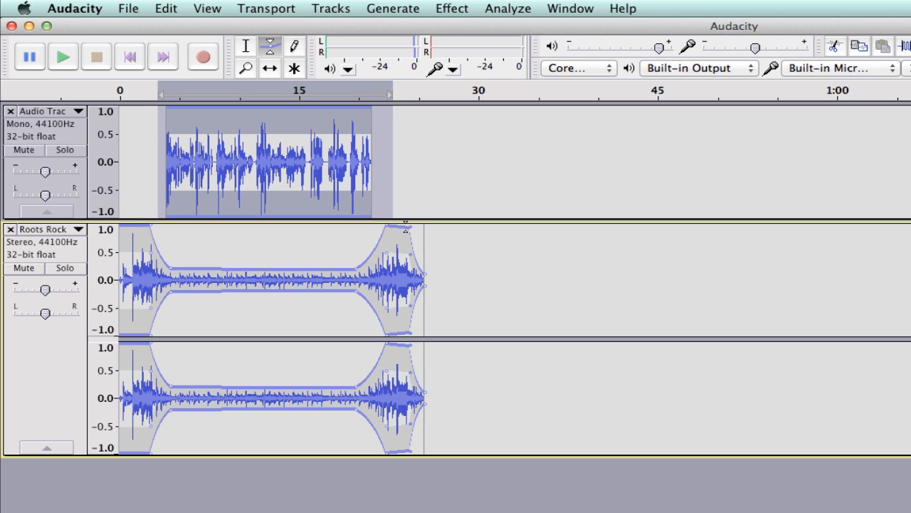
pyautogui.moveTo(405, 226); pyautogui.dragTo(390, 227)
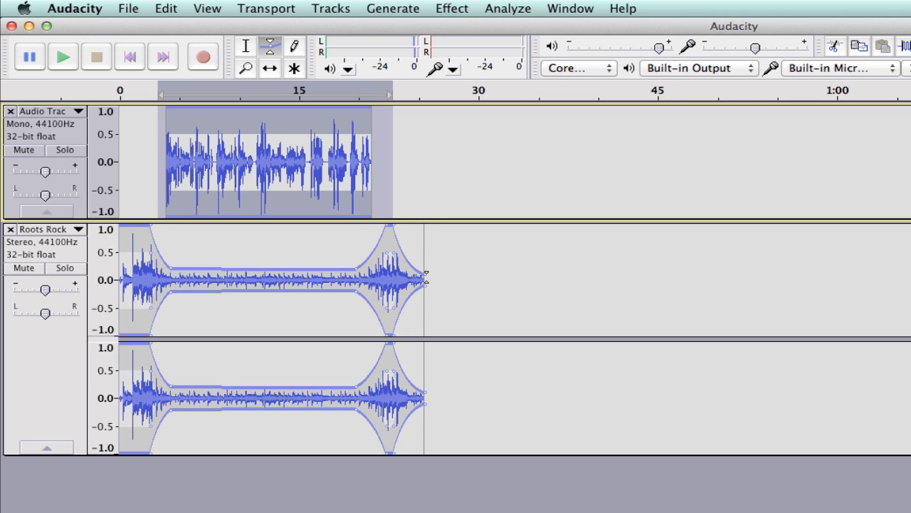
pyautogui.click(426, 279)
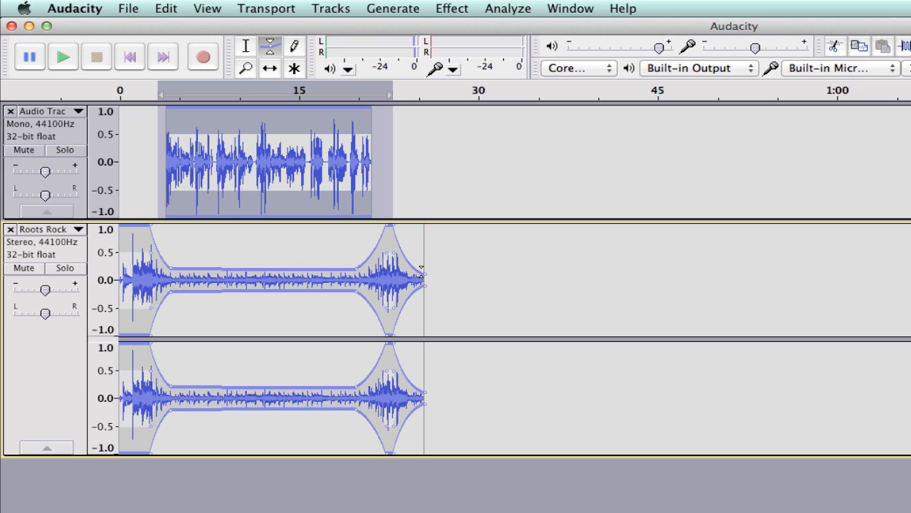
pyautogui.moveTo(421, 269); pyautogui.dragTo(422, 279)
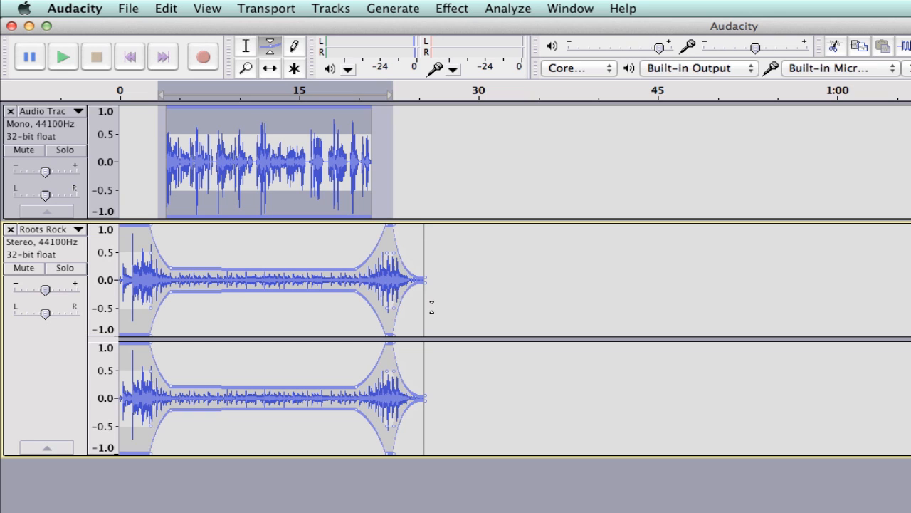
# Play the mix from the beginning to preview it, then return to the Selection tool and place the cursor in the voice clip.
pyautogui.click(125, 60)
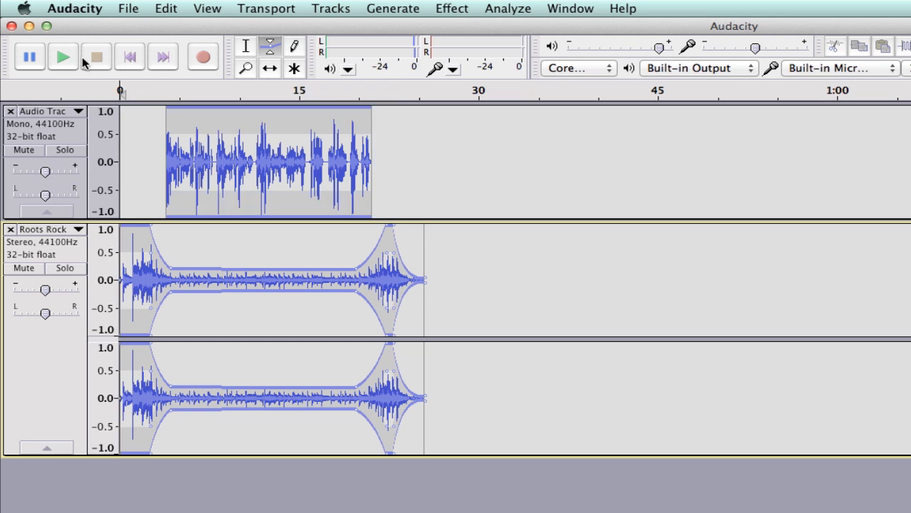
pyautogui.click(63, 56)
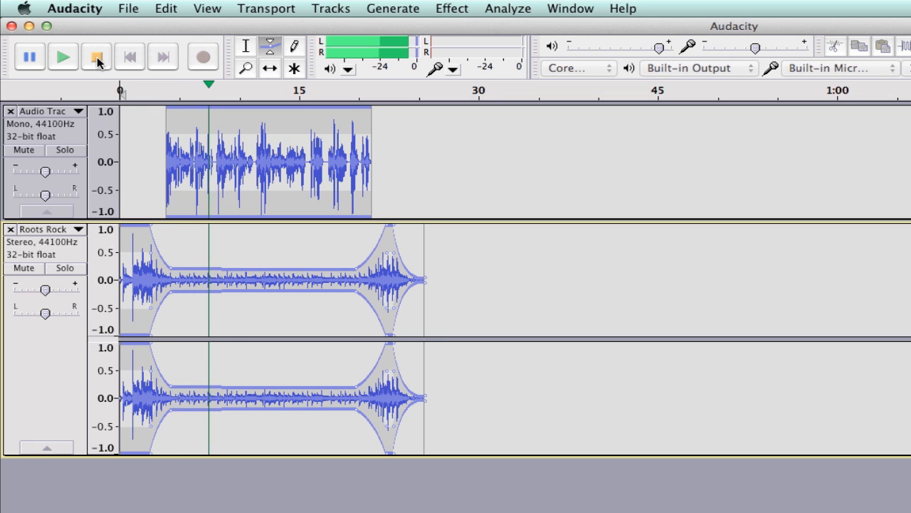
pyautogui.click(97, 59)
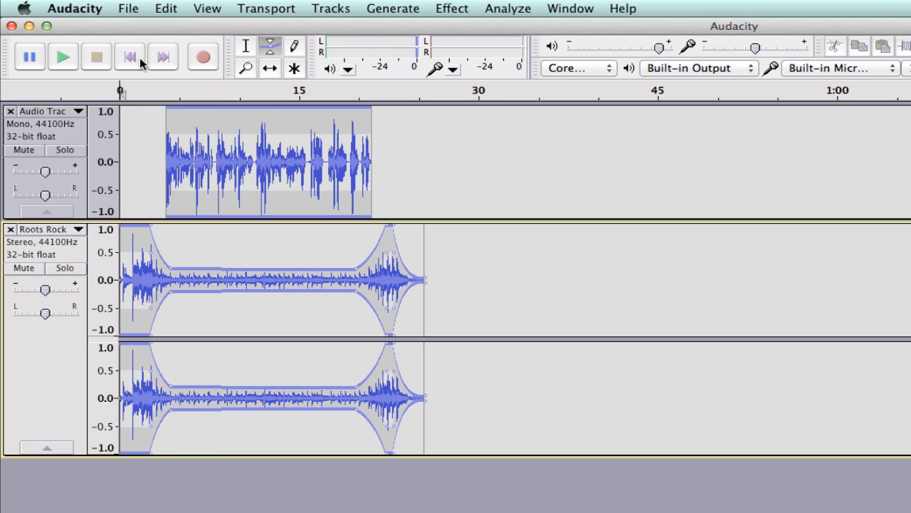
pyautogui.click(246, 47)
pyautogui.click(333, 135)
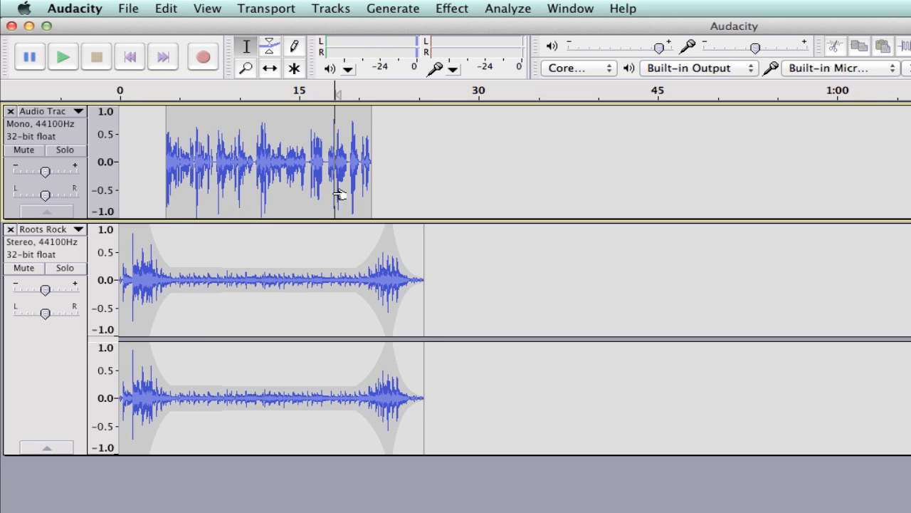
# Start exporting the mix and name the file "narration with music" in the Desktop folder.
pyautogui.click(63, 59)
pyautogui.click(129, 10)
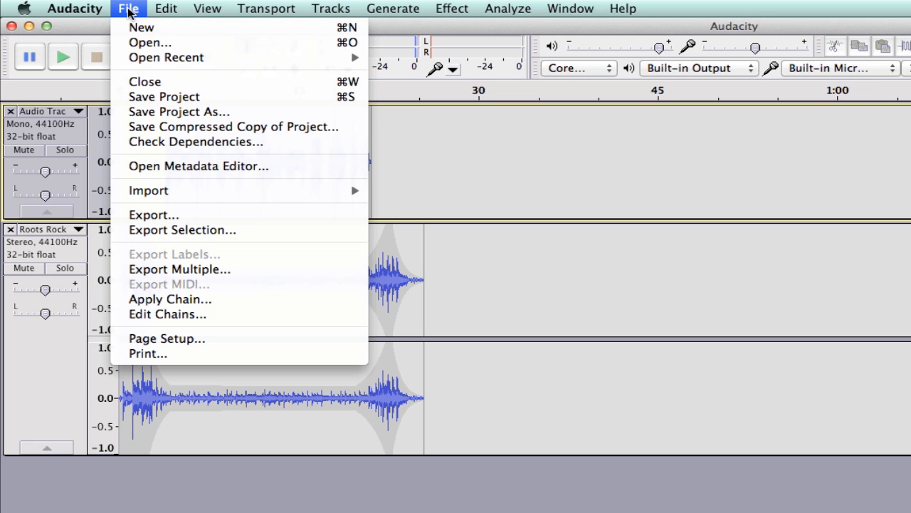
pyautogui.click(171, 216)
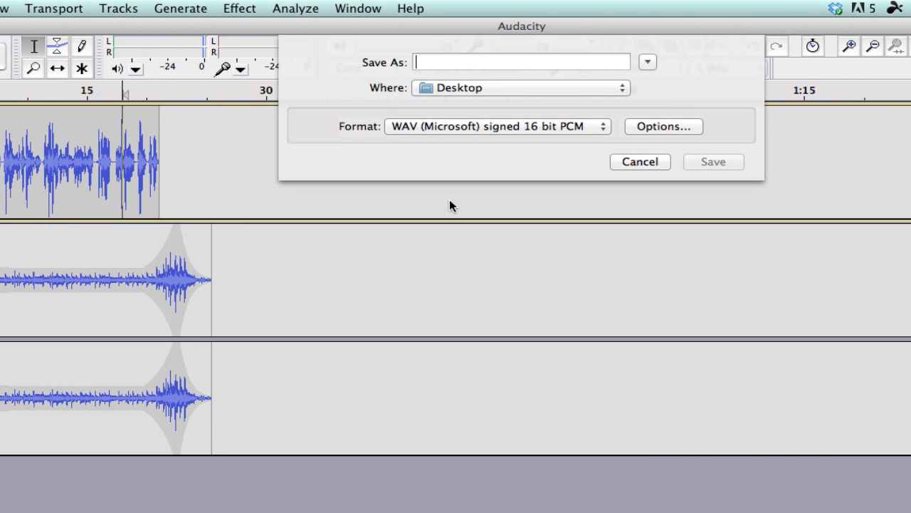
pyautogui.write('nar')
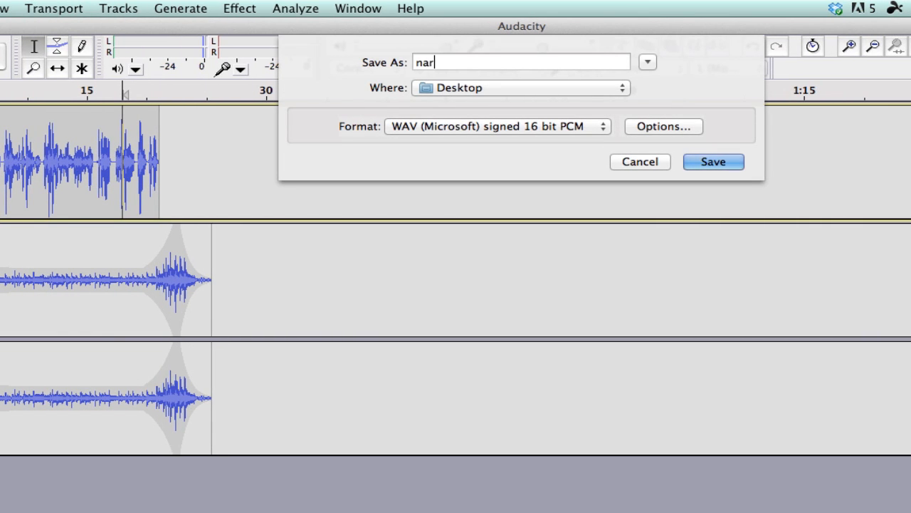
pyautogui.write('ration with mu')
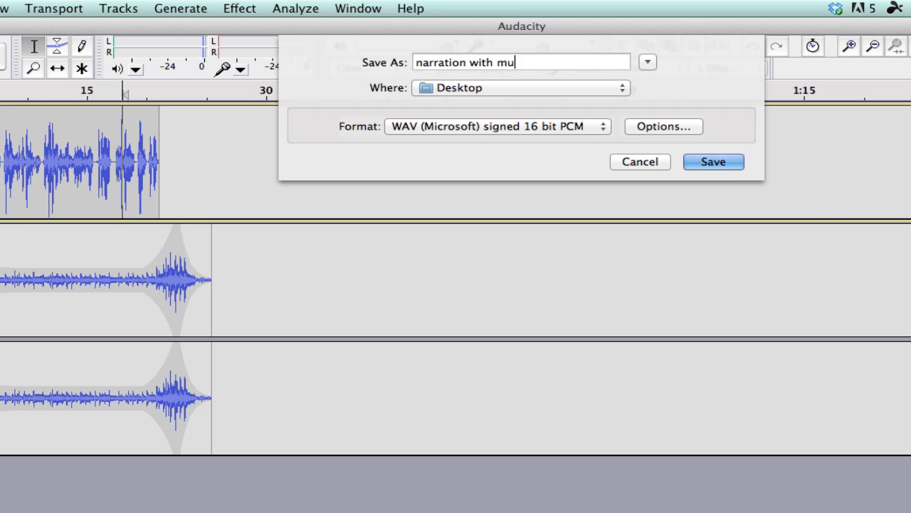
pyautogui.write('sic')
# Keep the WAV (Microsoft) signed 16 bit PCM format, save, and accept the metadata and stereo mix-down dialogs.
pyautogui.click(603, 125)
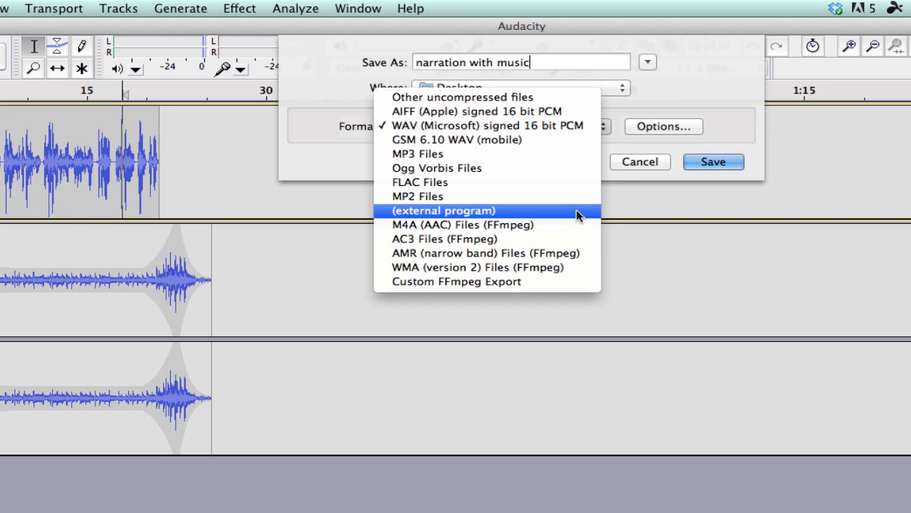
pyautogui.click(611, 179)
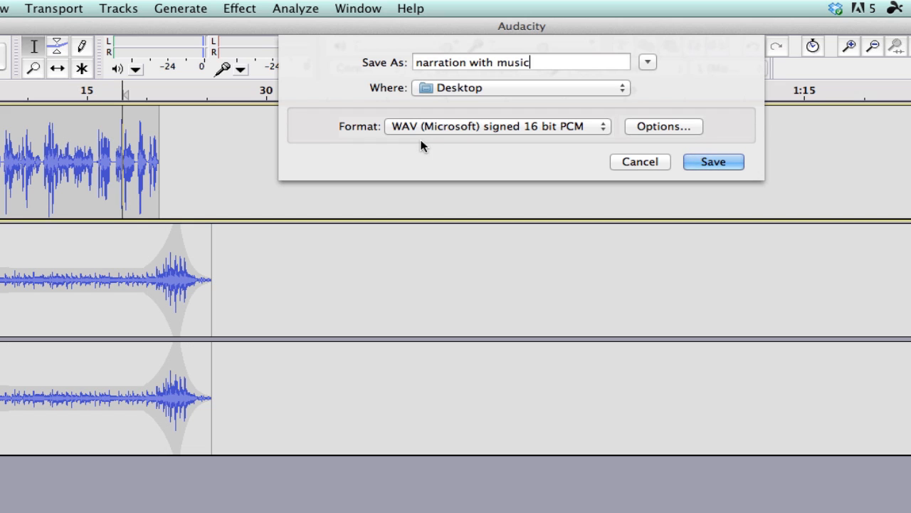
pyautogui.click(713, 162)
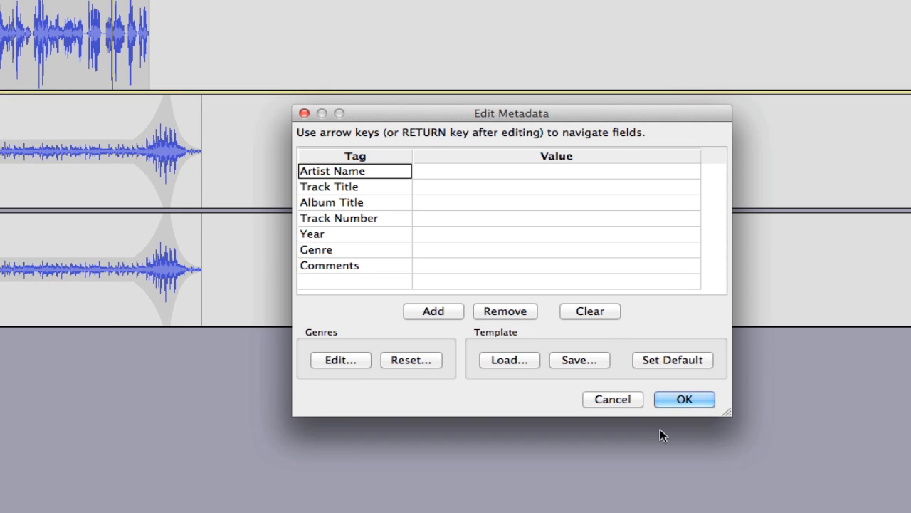
pyautogui.click(680, 398)
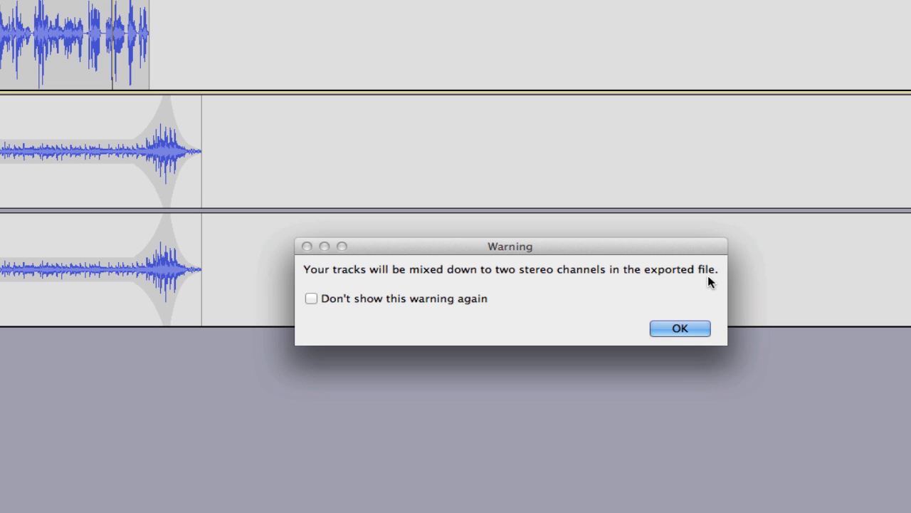
pyautogui.click(678, 331)
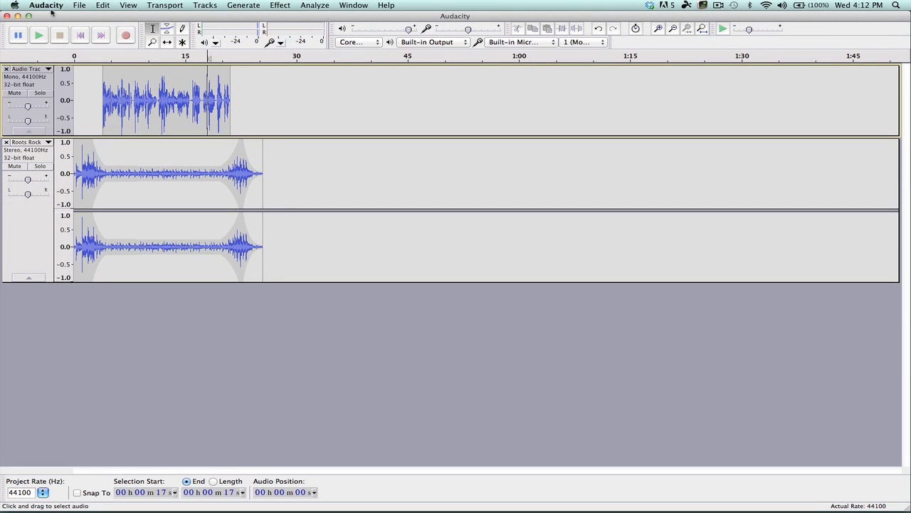
# Hide Audacity and select the exported narration with music WAV file on the Desktop.
pyautogui.click(52, 7)
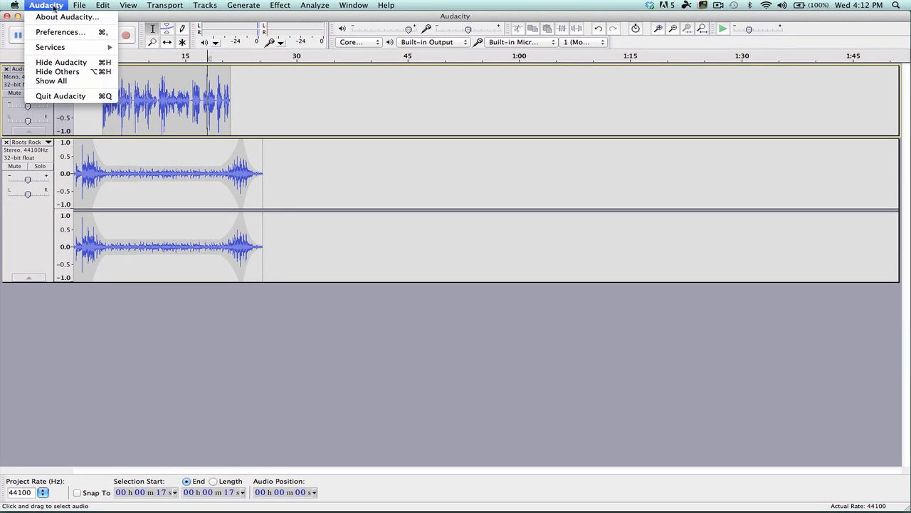
pyautogui.click(77, 63)
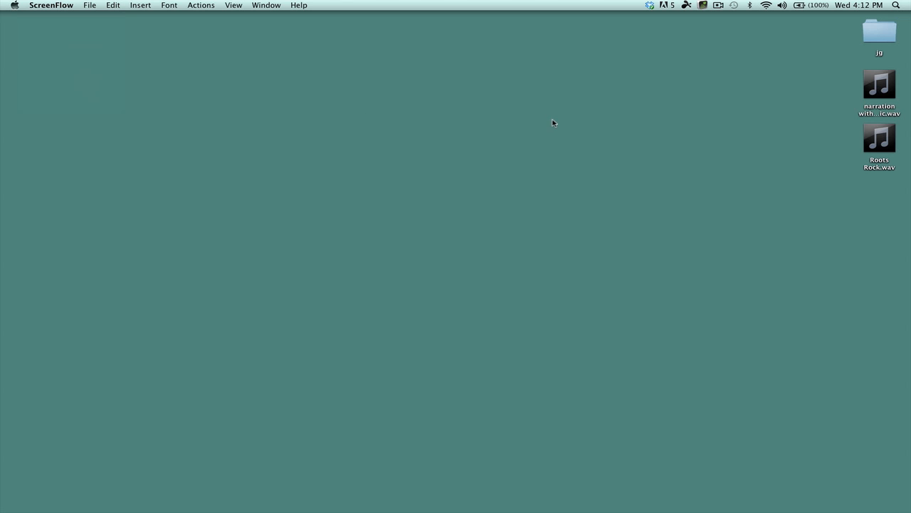
pyautogui.click(890, 88)
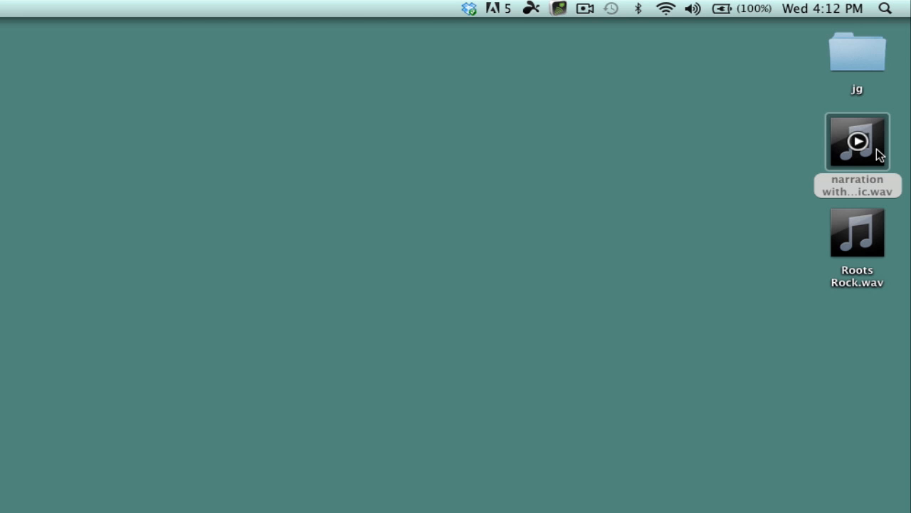